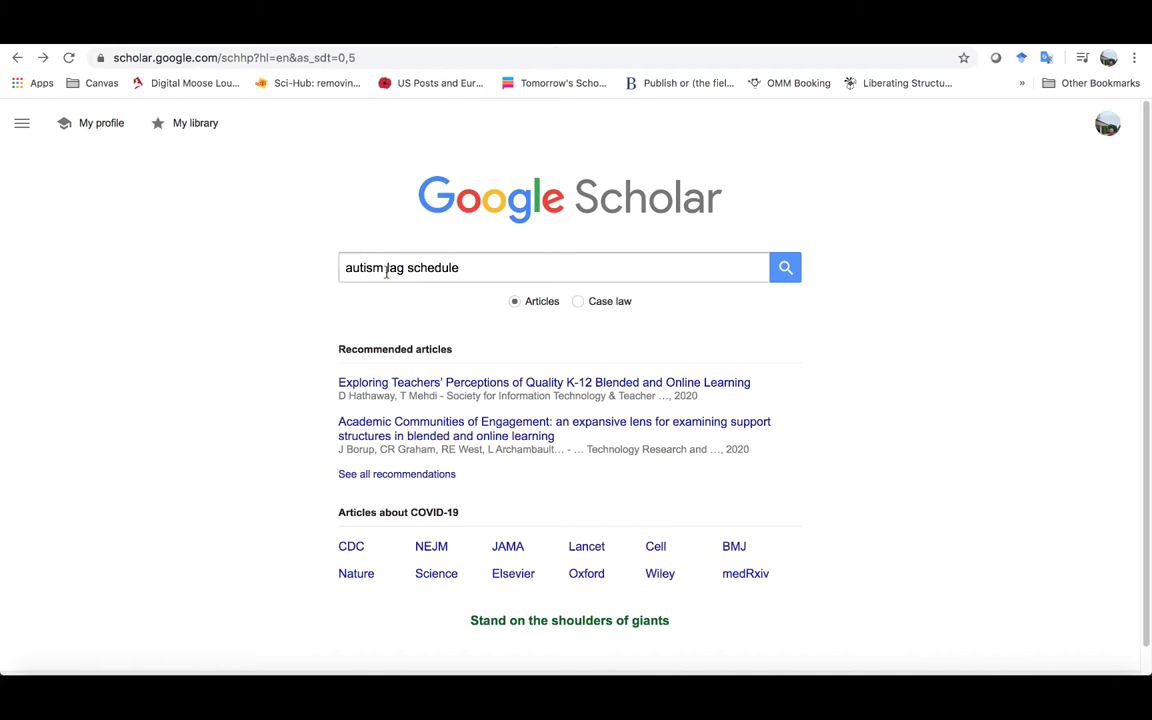
Search for autism lag schedule, and narrow the search to the exact phrase with the query autism "lag schedule".
{"action": "left_click", "coordinate": [785, 267]}
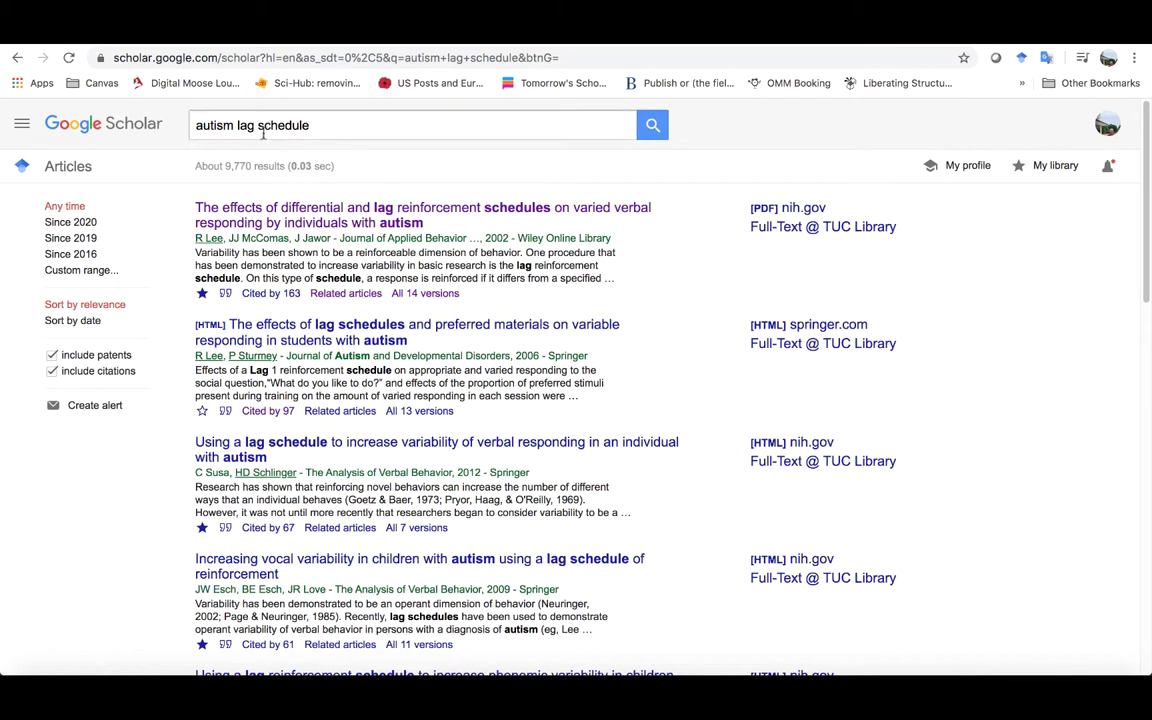
{"action": "left_click", "coordinate": [235, 125]}
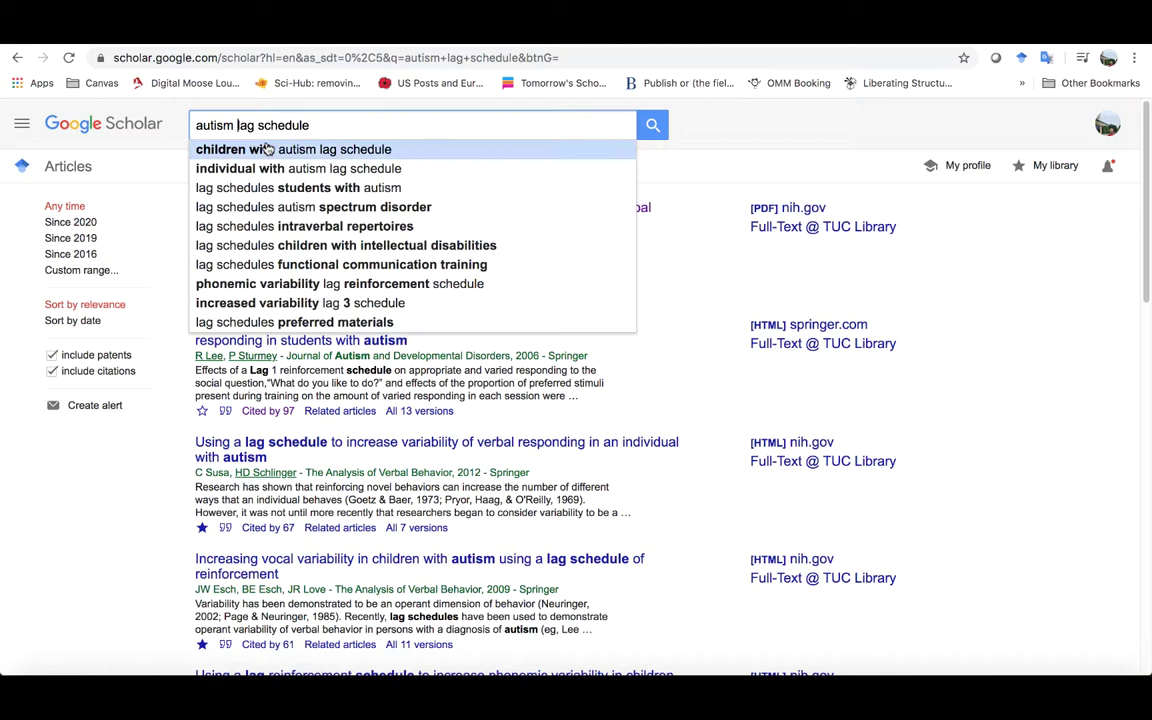
{"action": "type", "text": "\""}
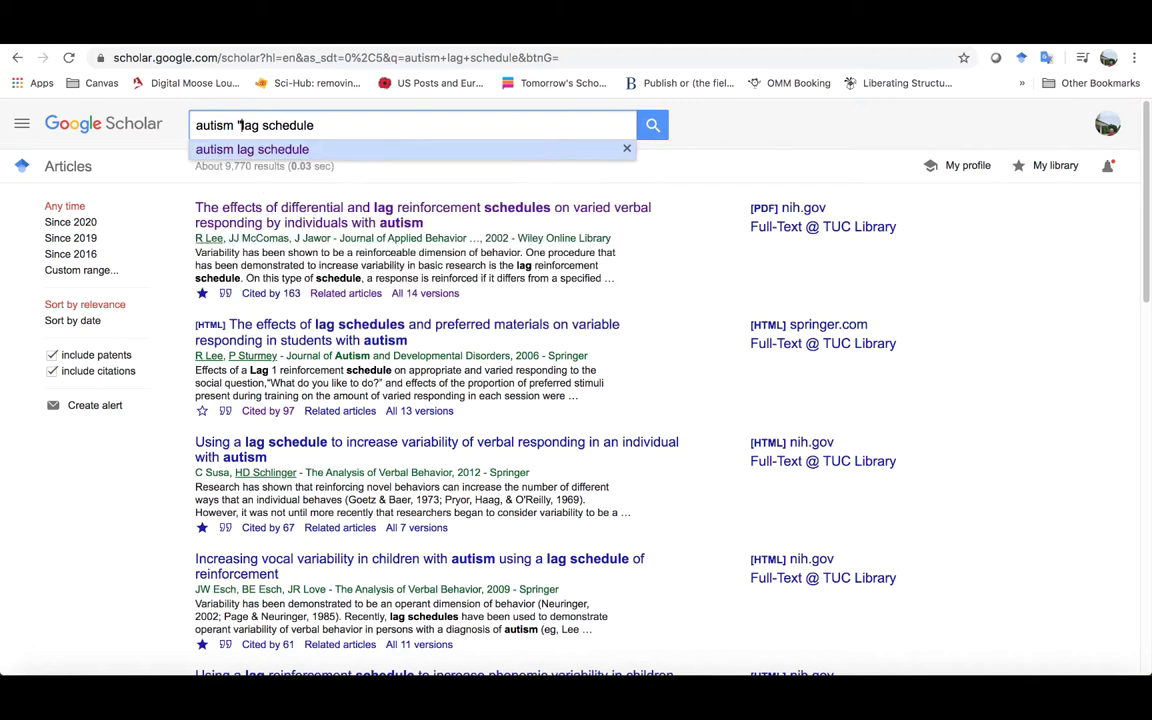
{"action": "left_click", "coordinate": [330, 123]}
{"action": "type", "text": "\""}
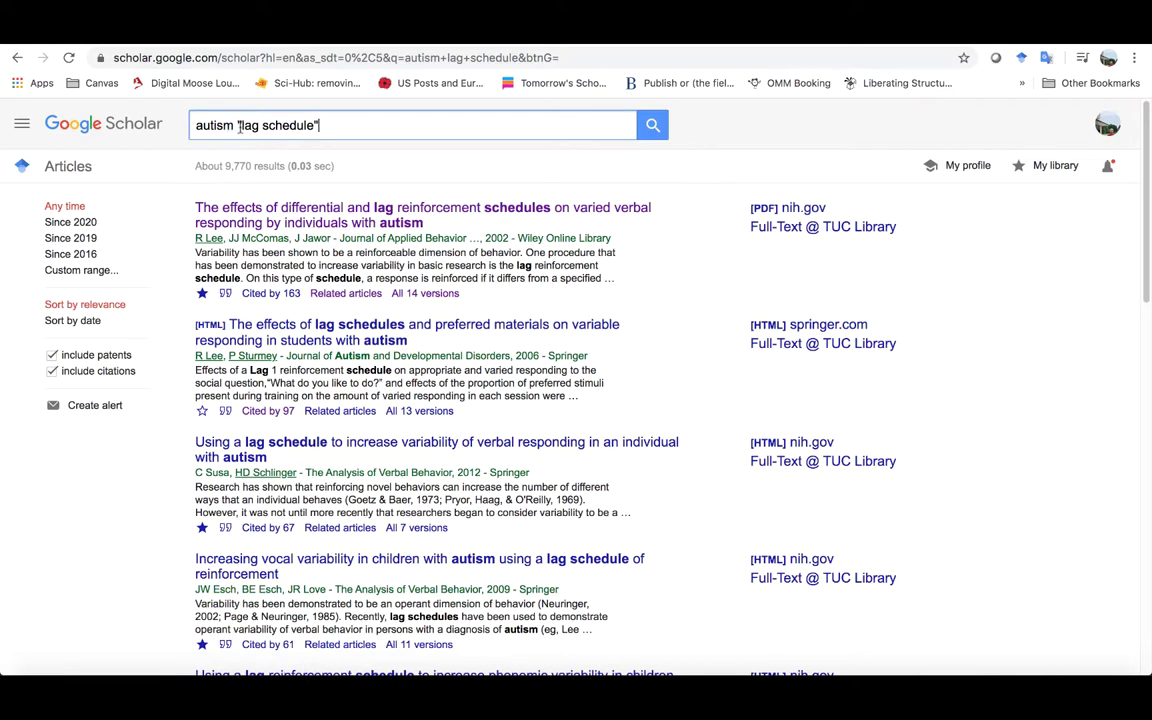
{"action": "left_click_drag", "start_coordinate": [241, 125], "coordinate": [316, 125]}
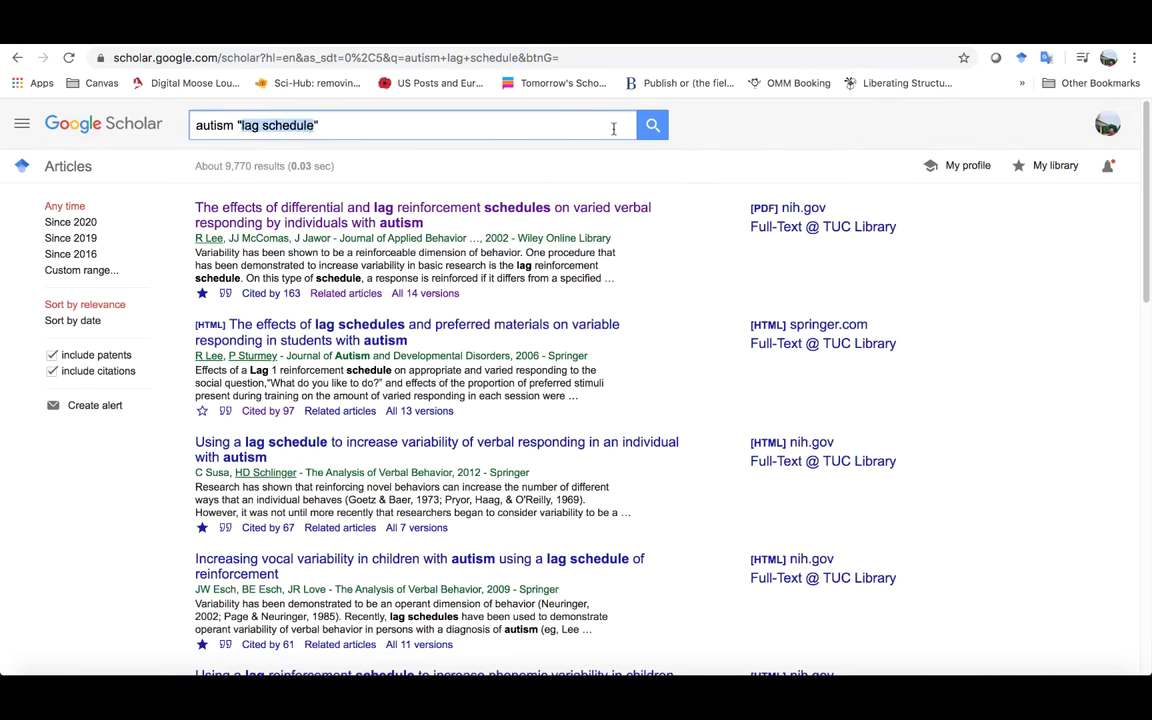
{"action": "left_click", "coordinate": [650, 129]}
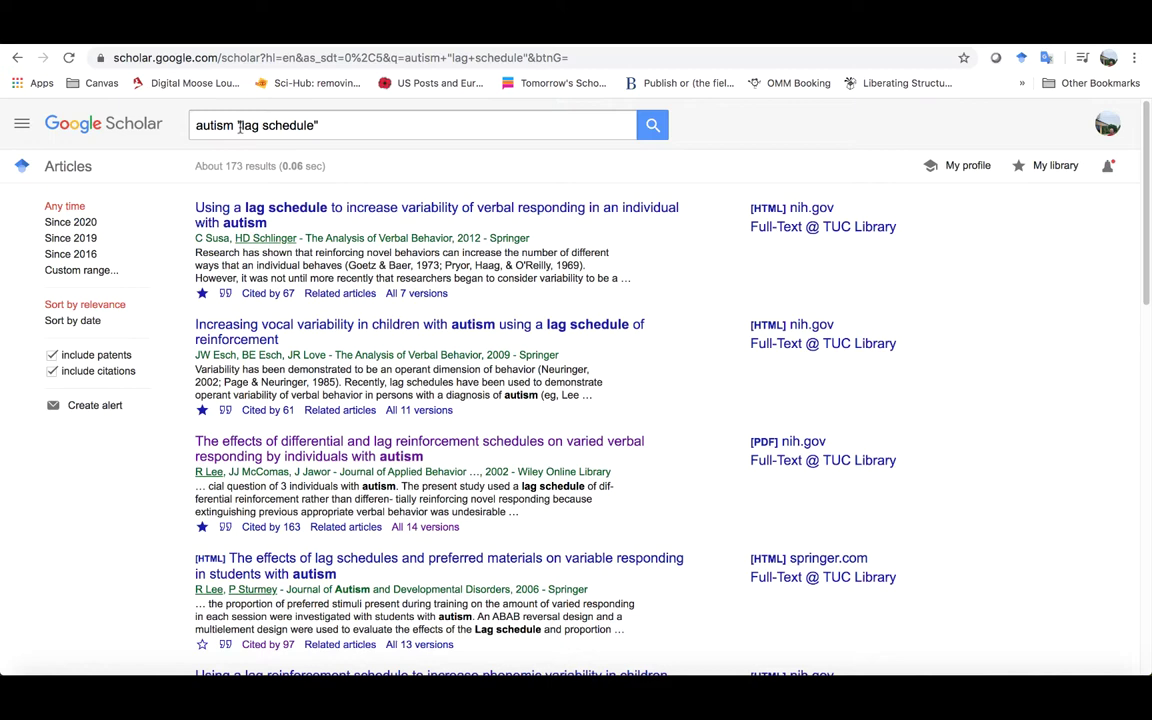
Exclude the word school from the search by running the query autism "lag schedule" -school.
{"action": "left_click", "coordinate": [360, 124]}
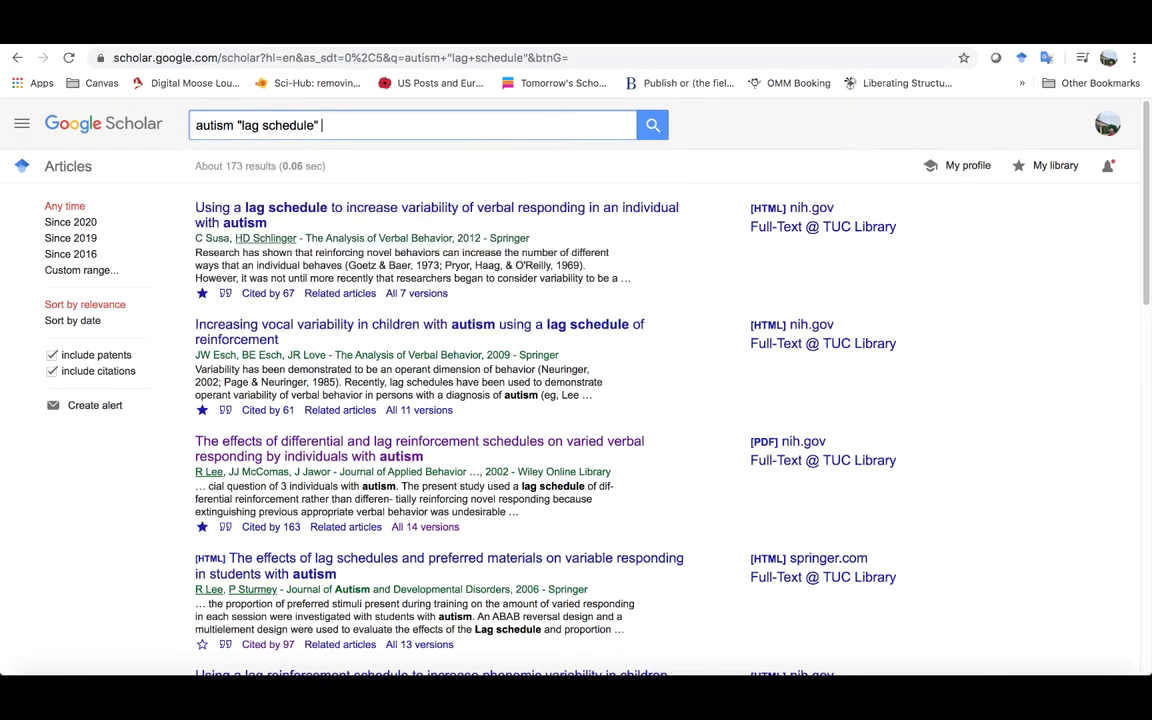
{"action": "type", "text": "-school"}
{"action": "left_click", "coordinate": [367, 126]}
{"action": "left_click_drag", "start_coordinate": [196, 166], "coordinate": [367, 169]}
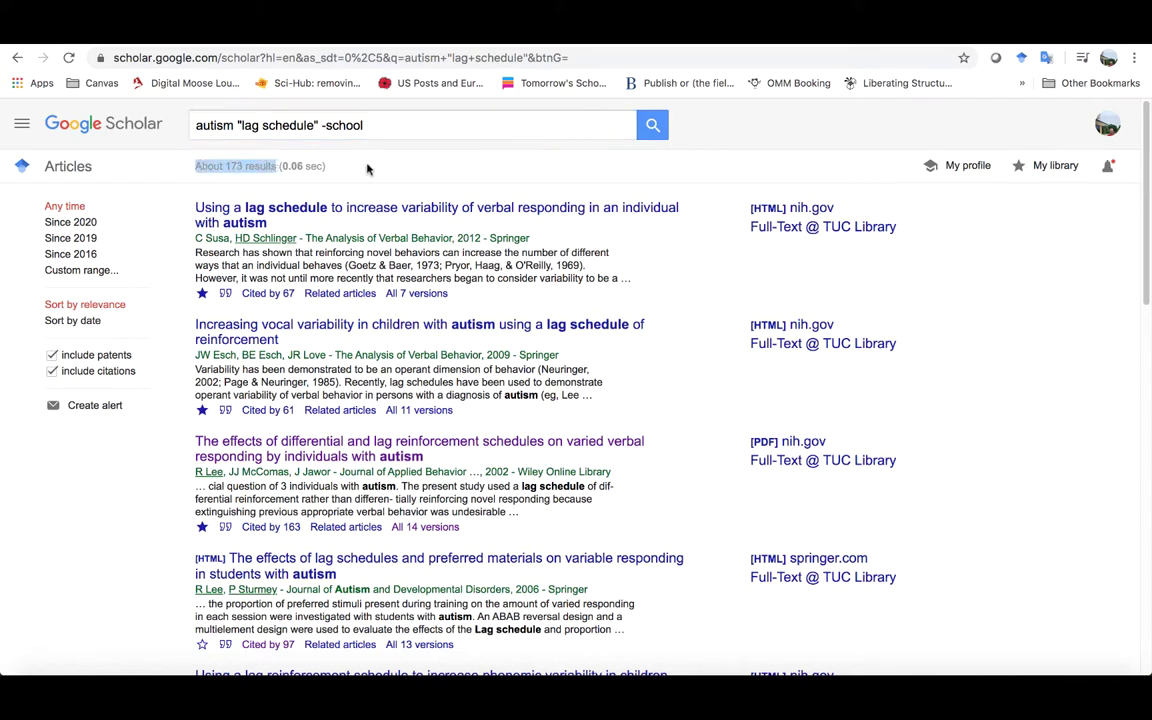
{"action": "left_click", "coordinate": [367, 168]}
{"action": "left_click", "coordinate": [650, 131]}
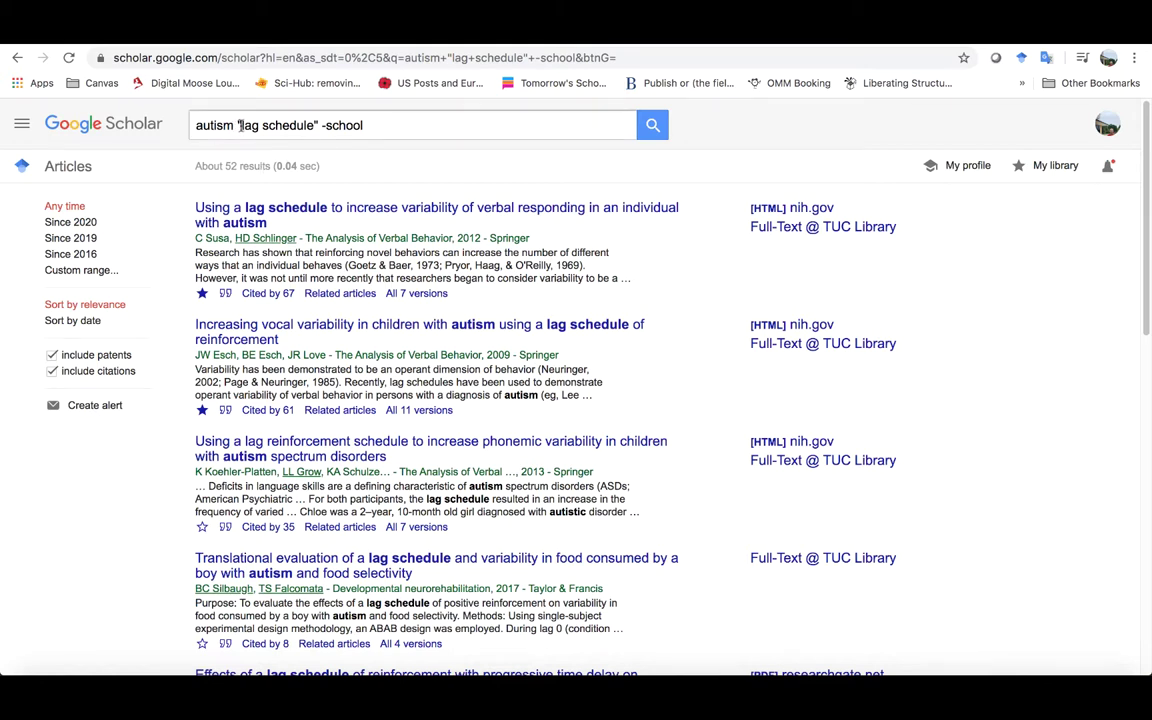
Remove the quotation marks and the -school exclusion from the query, leaving autism lag schedule.
{"action": "left_click", "coordinate": [239, 125]}
{"action": "key", "text": "BackSpace"}
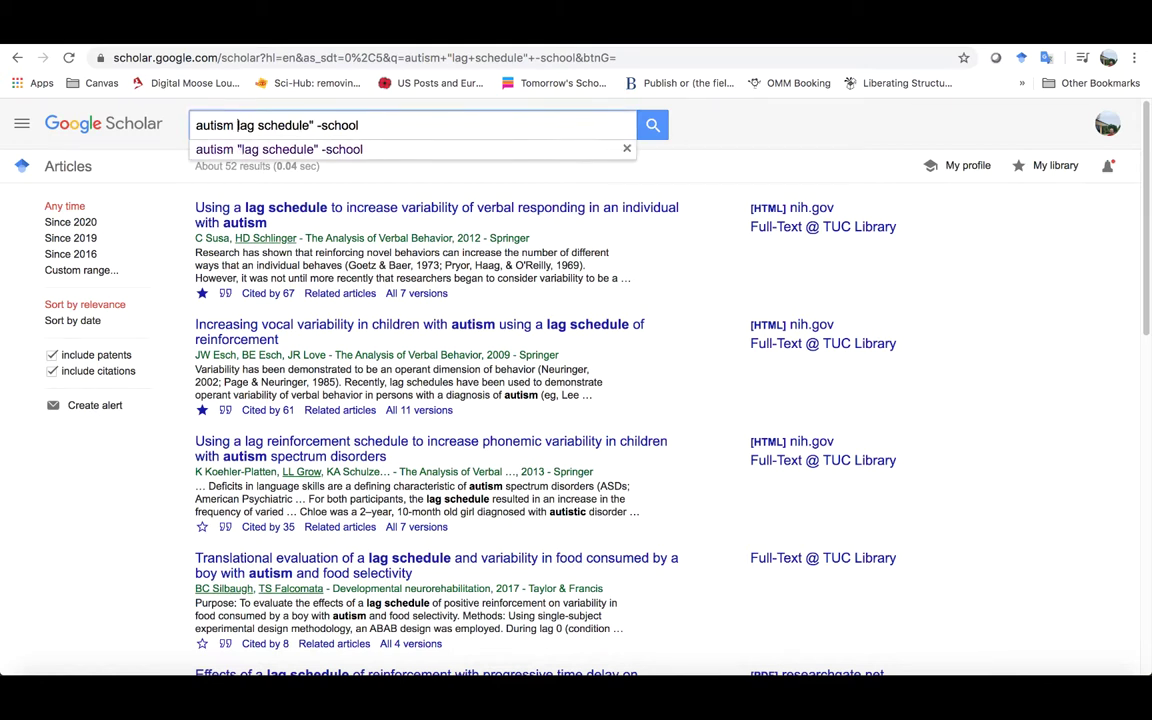
{"action": "left_click_drag", "start_coordinate": [311, 125], "coordinate": [361, 125]}
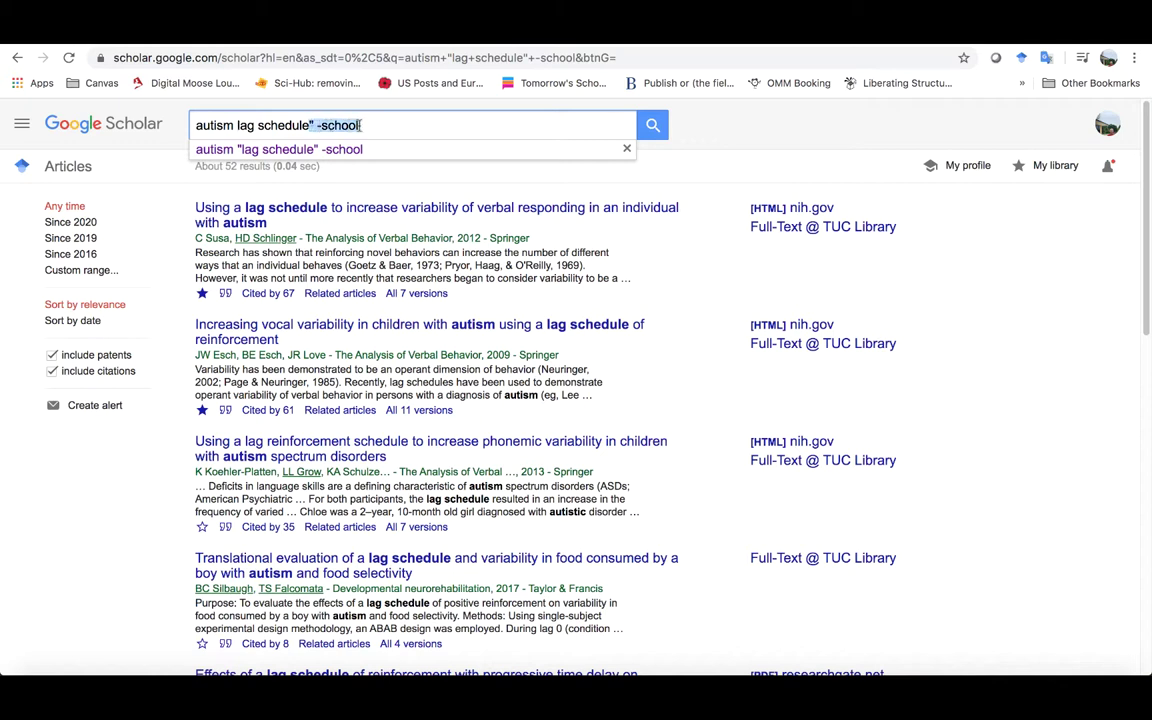
{"action": "key", "text": "BackSpace"}
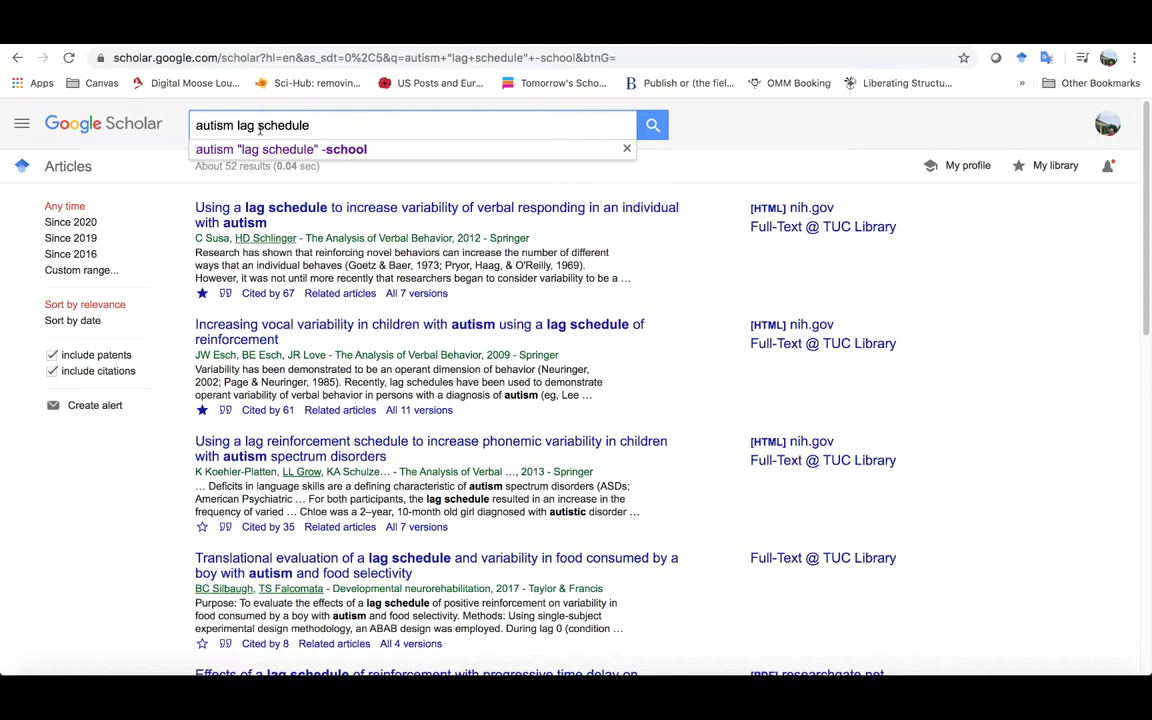
Add the word variants schedules and scheduling to the end of the search query.
{"action": "left_click_drag", "start_coordinate": [257, 125], "coordinate": [312, 125]}
{"action": "left_click", "coordinate": [331, 127]}
{"action": "type", "text": "schedules"}
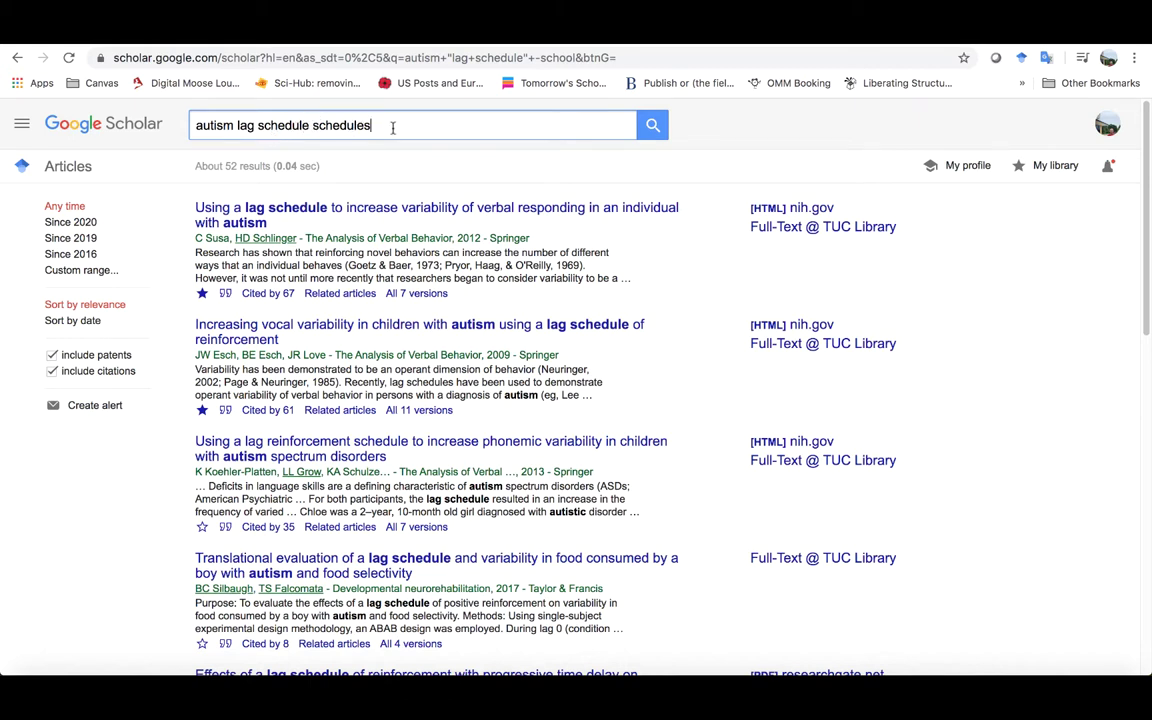
{"action": "type", "text": "schedul"}
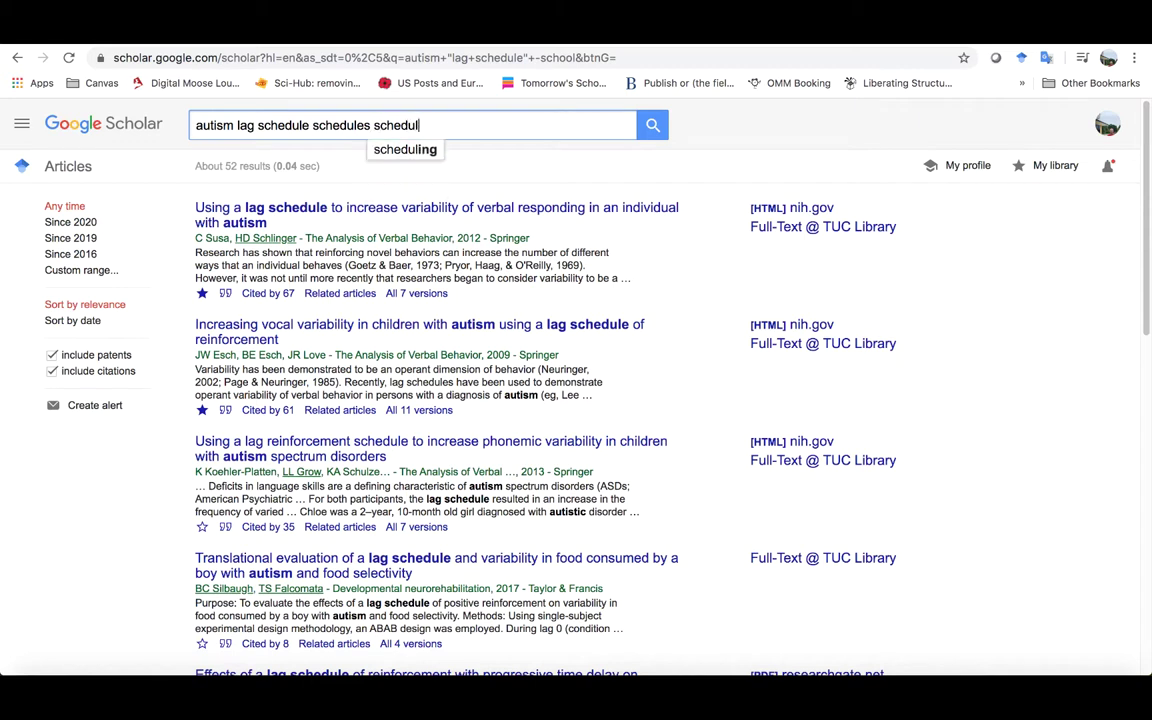
{"action": "type", "text": "ing"}
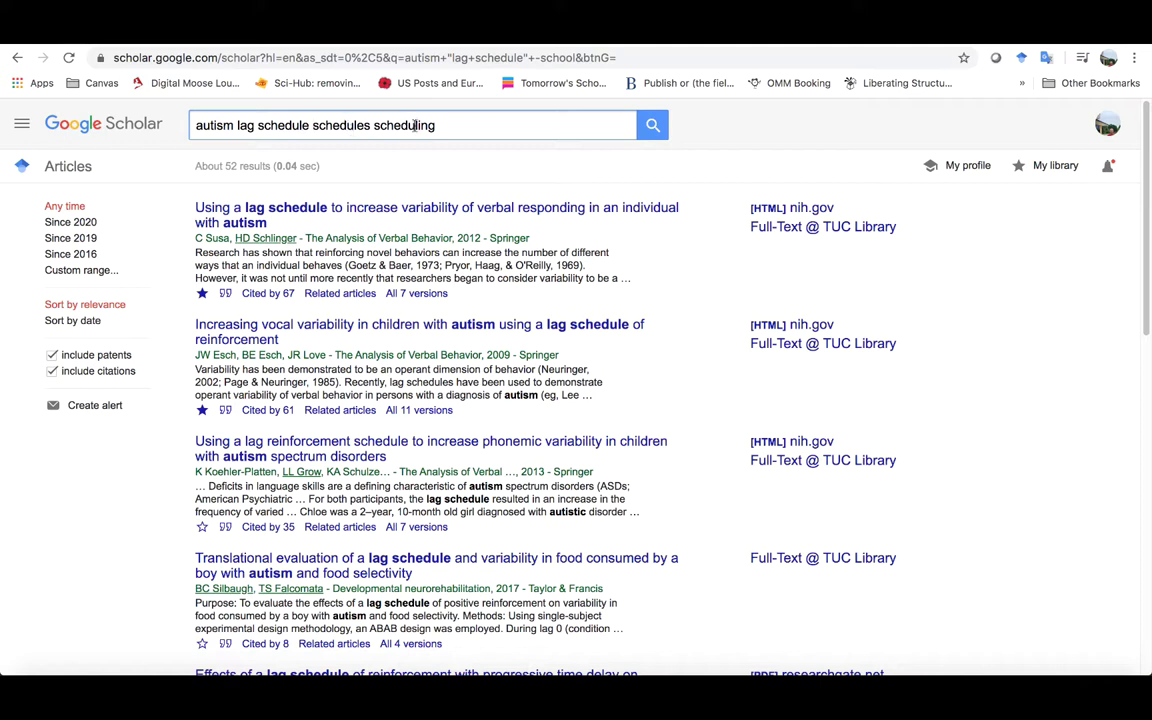
Replace the schedule word variants with the truncated term schedul* and run the search autism lag schedul*.
{"action": "left_click_drag", "start_coordinate": [305, 125], "coordinate": [445, 125]}
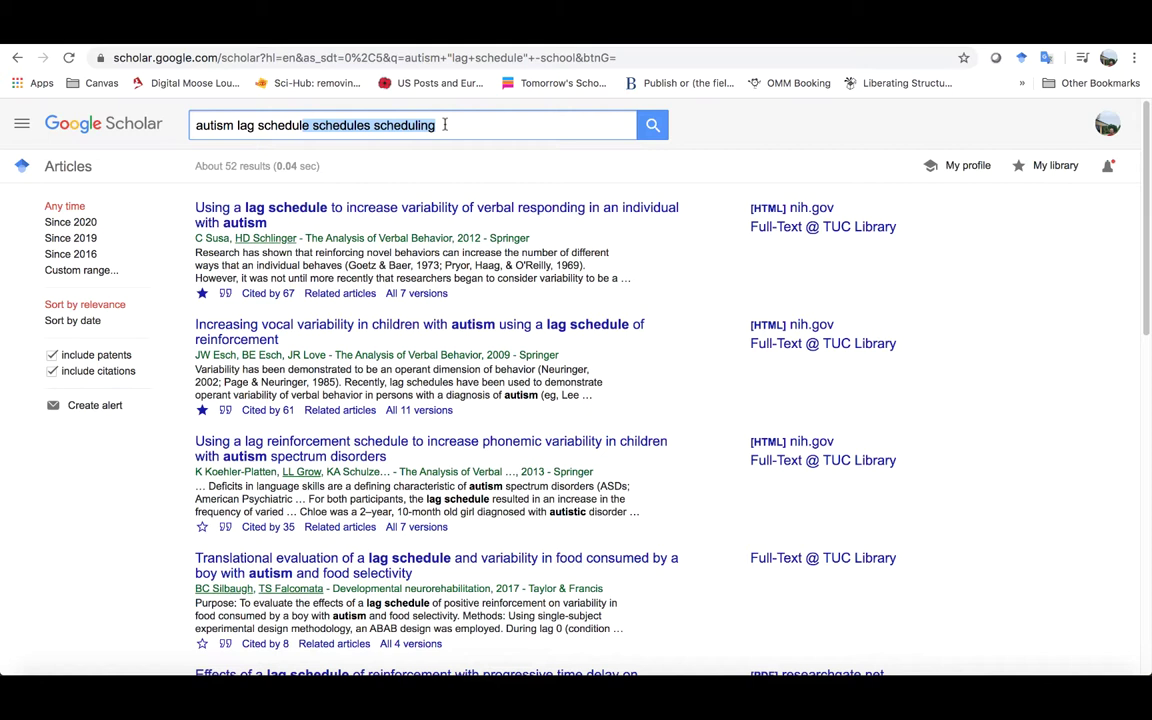
{"action": "type", "text": "*"}
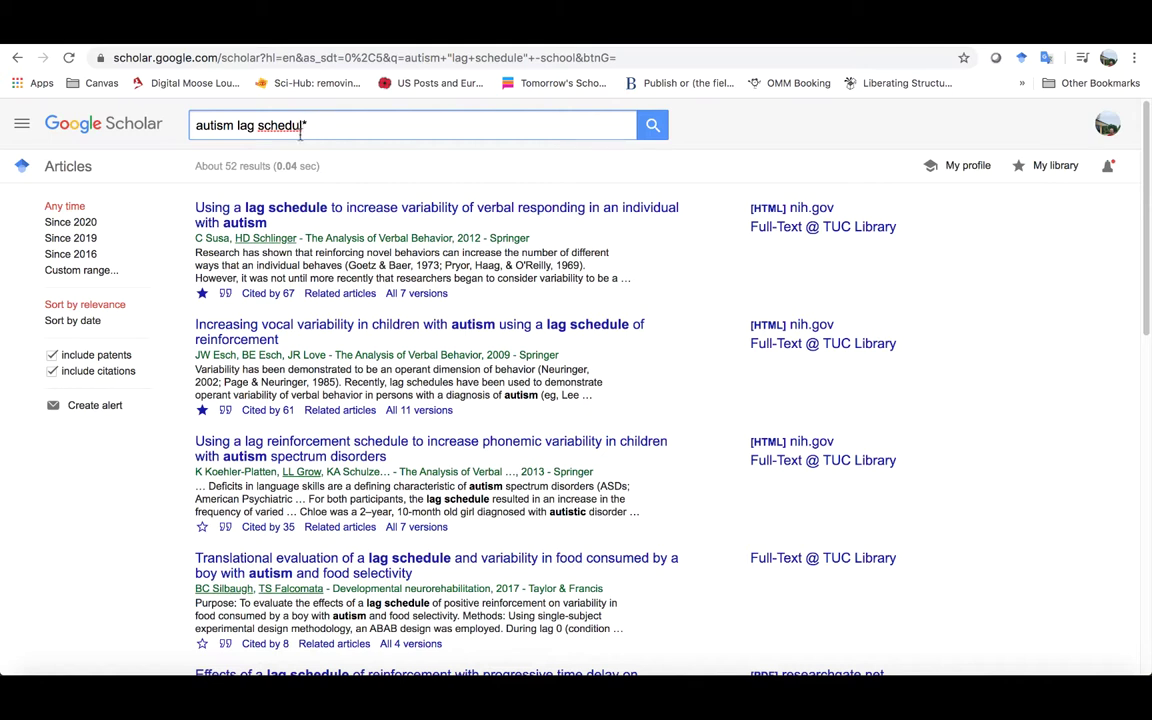
{"action": "left_click_drag", "start_coordinate": [257, 125], "coordinate": [304, 123]}
{"action": "left_click", "coordinate": [308, 125]}
{"action": "key", "text": "Return"}
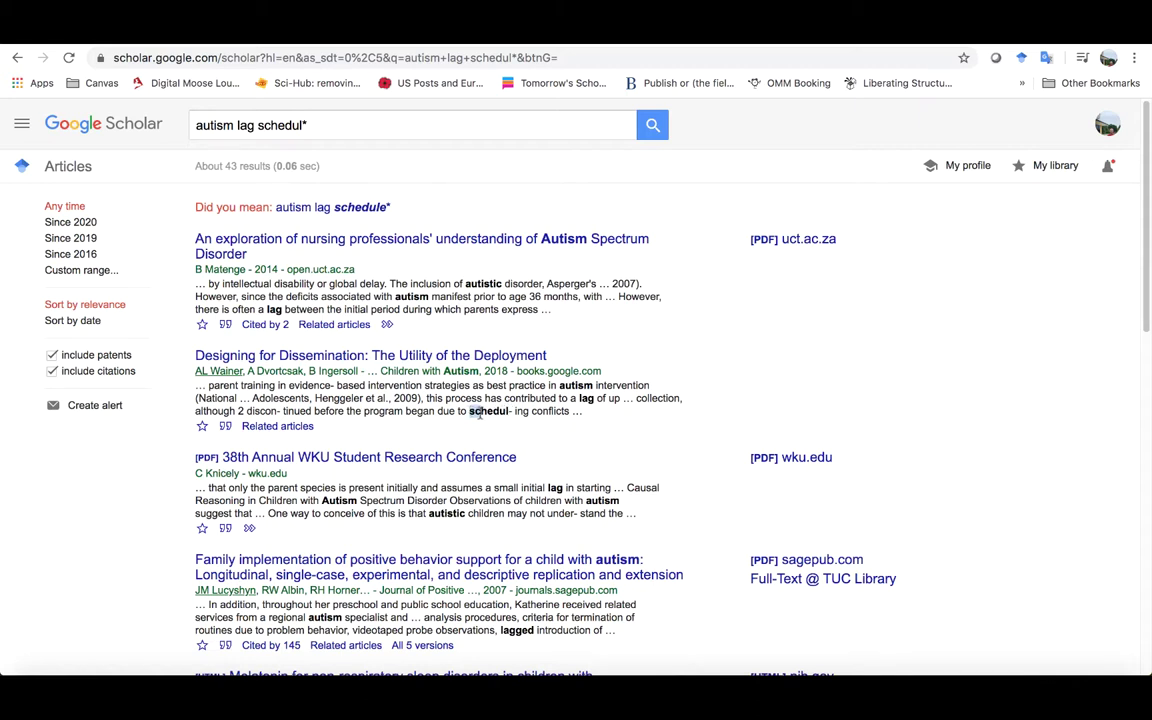
{"action": "left_click_drag", "start_coordinate": [468, 411], "coordinate": [529, 412]}
{"action": "left_click", "coordinate": [500, 416]}
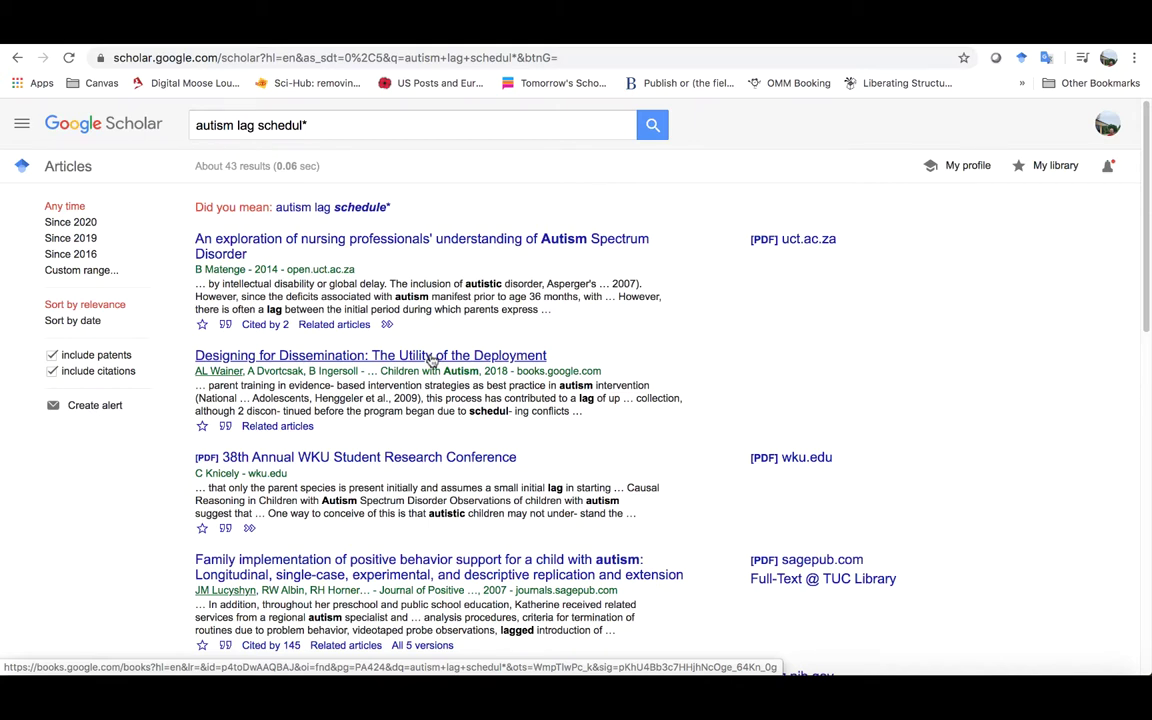
Open the search query for editing.
{"action": "left_click", "coordinate": [420, 125]}
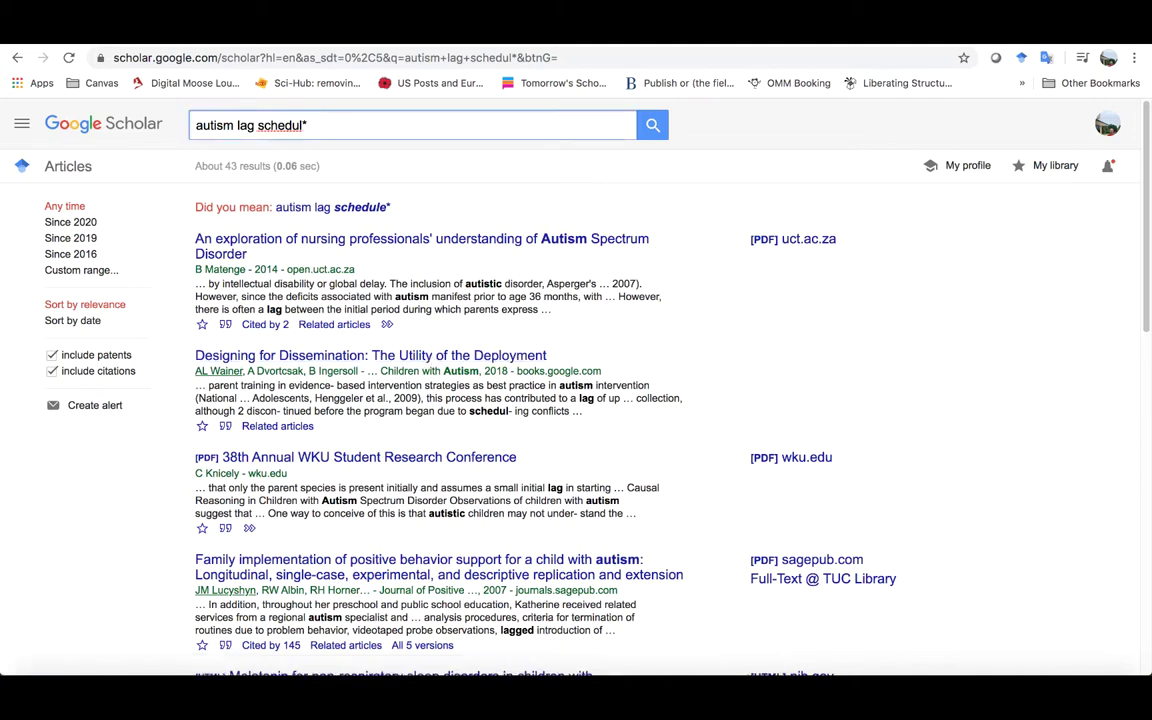